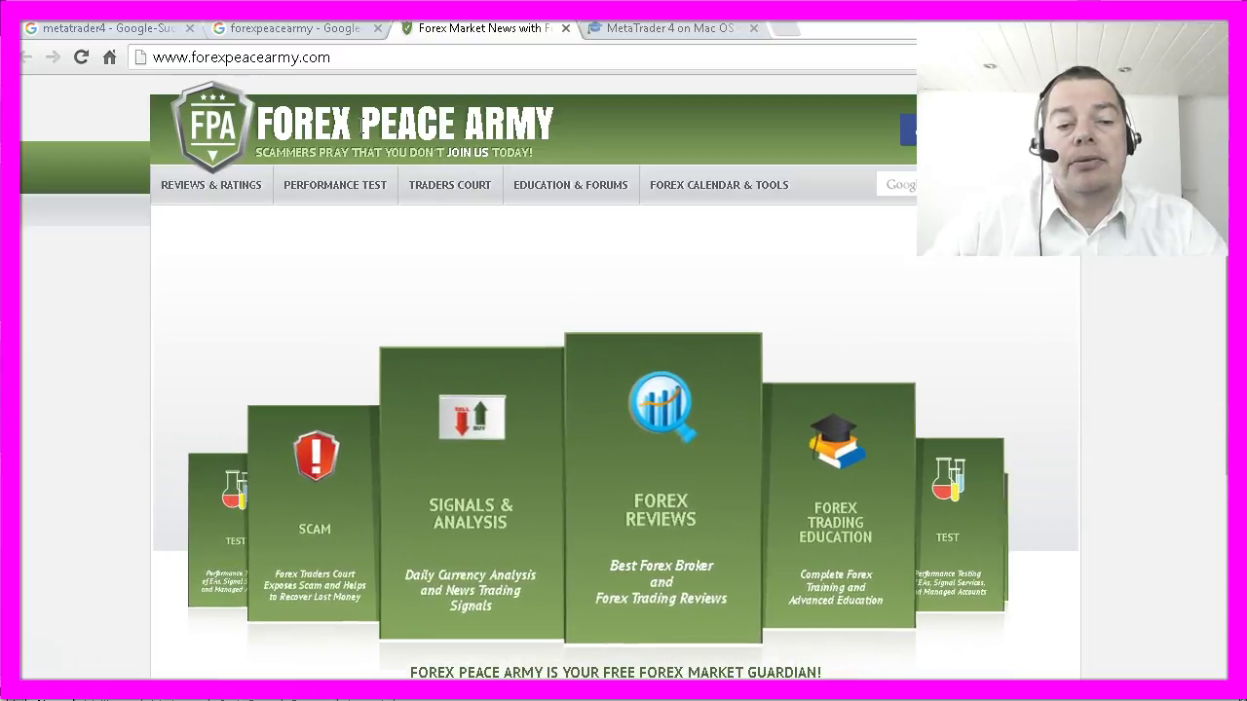
- Scroll through the Forex Peace Army broker reviews, checking NordFX's MT4 label, then switch to the RoboForex Members Area tab
{"action": "left_click", "coordinate": [306, 516]}
{"action": "left_click_drag", "start_coordinate": [285, 213], "coordinate": [416, 210]}
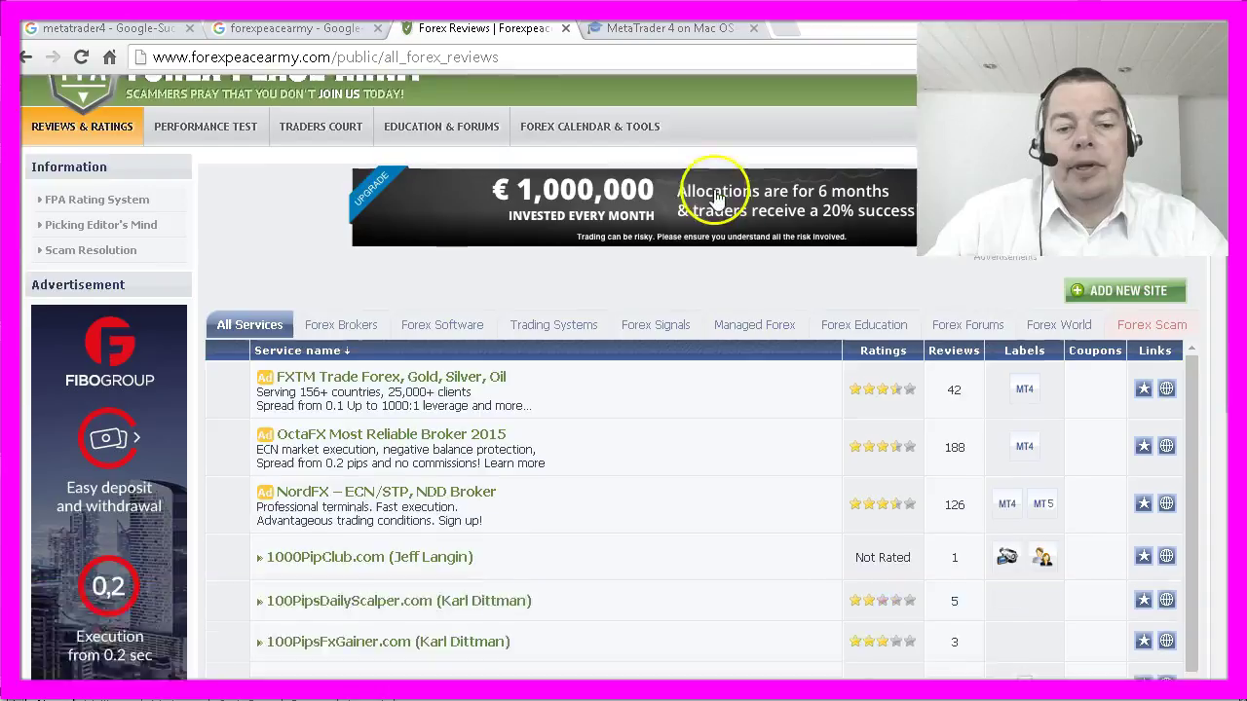
{"action": "scroll", "coordinate": [723, 212], "scroll_direction": "down", "scroll_amount": 6}
{"action": "scroll", "coordinate": [724, 227], "scroll_direction": "down", "scroll_amount": 5}
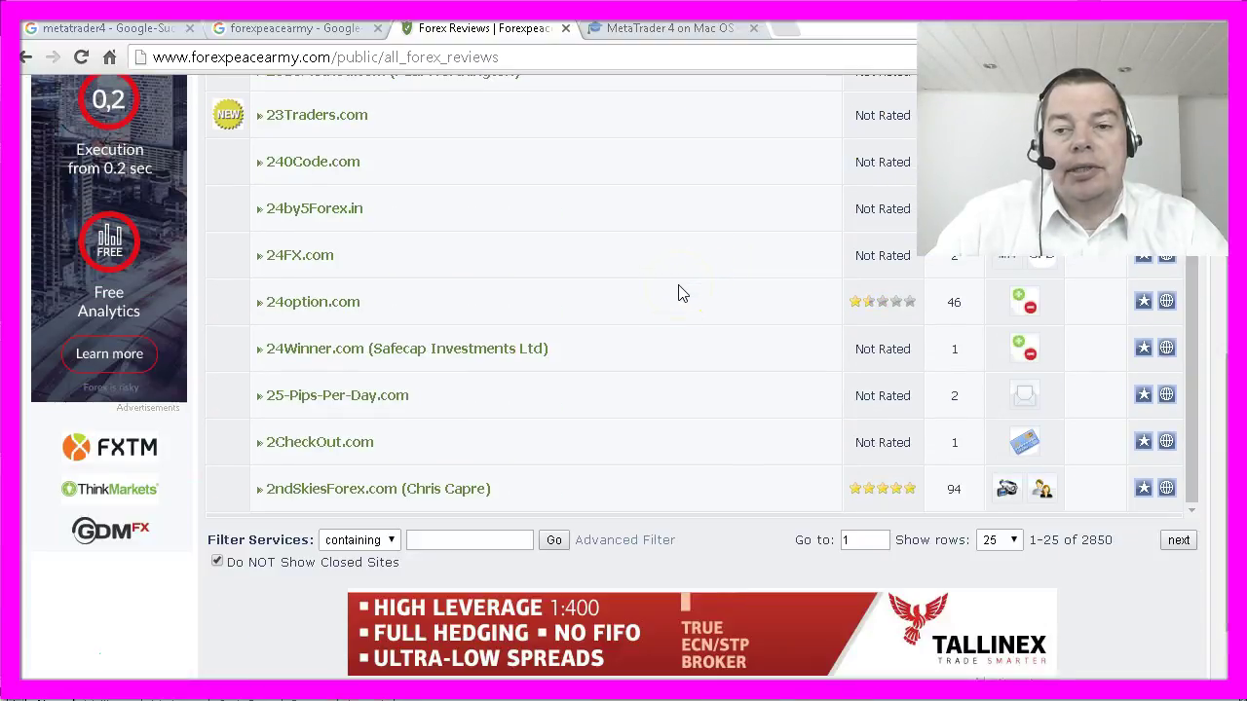
{"action": "scroll", "coordinate": [682, 294], "scroll_direction": "up", "scroll_amount": 10}
{"action": "left_click", "coordinate": [1009, 409]}
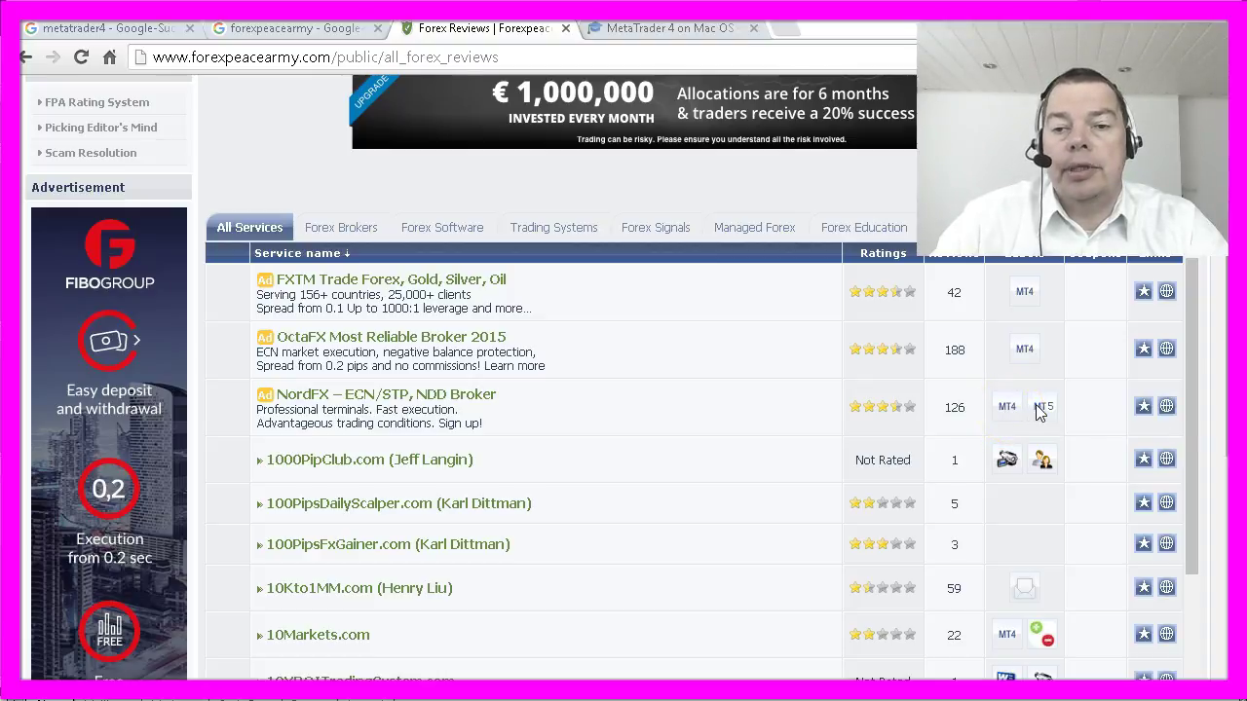
{"action": "left_click", "coordinate": [745, 351]}
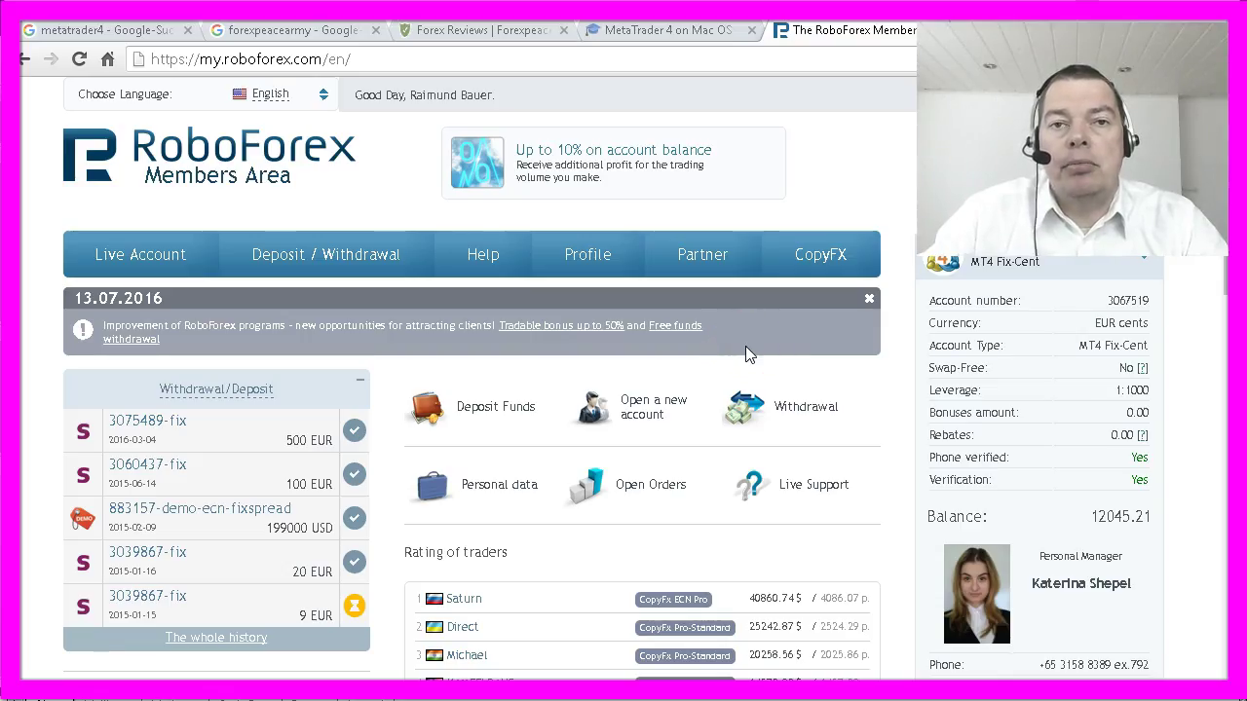
- Open the 'Open a demo account' form from the Live Account menu and expand the Account type list
{"action": "left_click", "coordinate": [739, 346]}
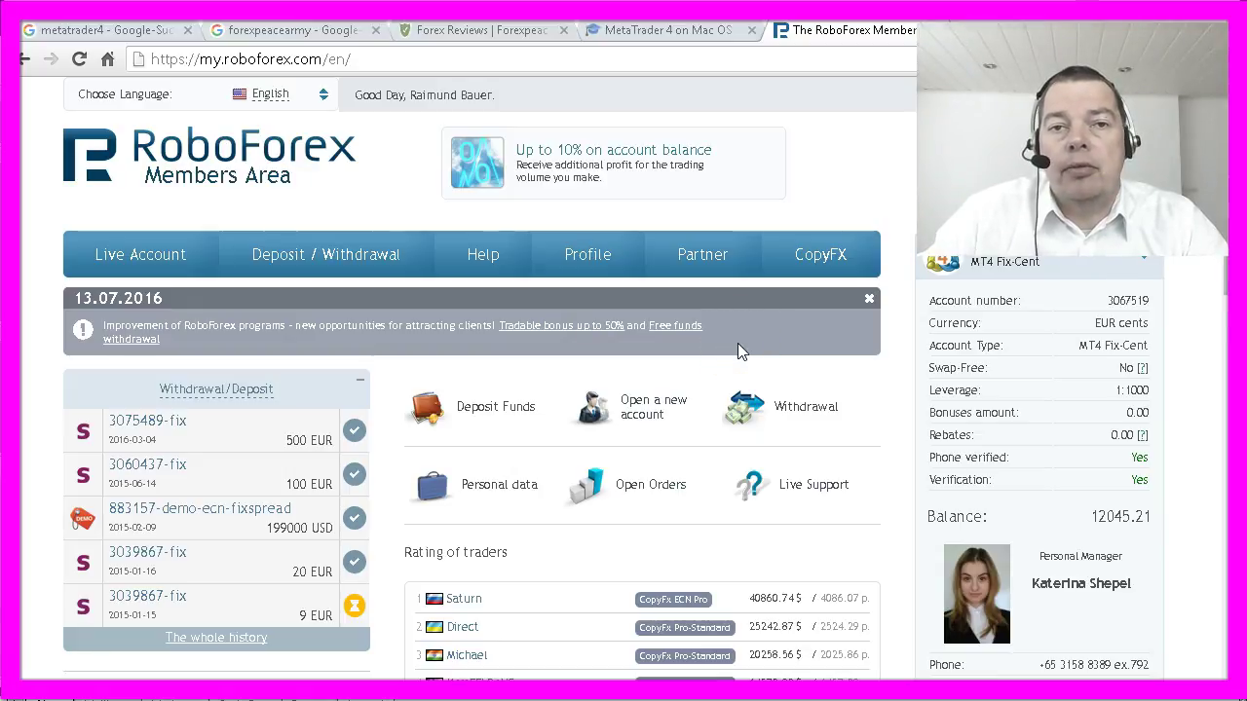
{"action": "left_click", "coordinate": [200, 166]}
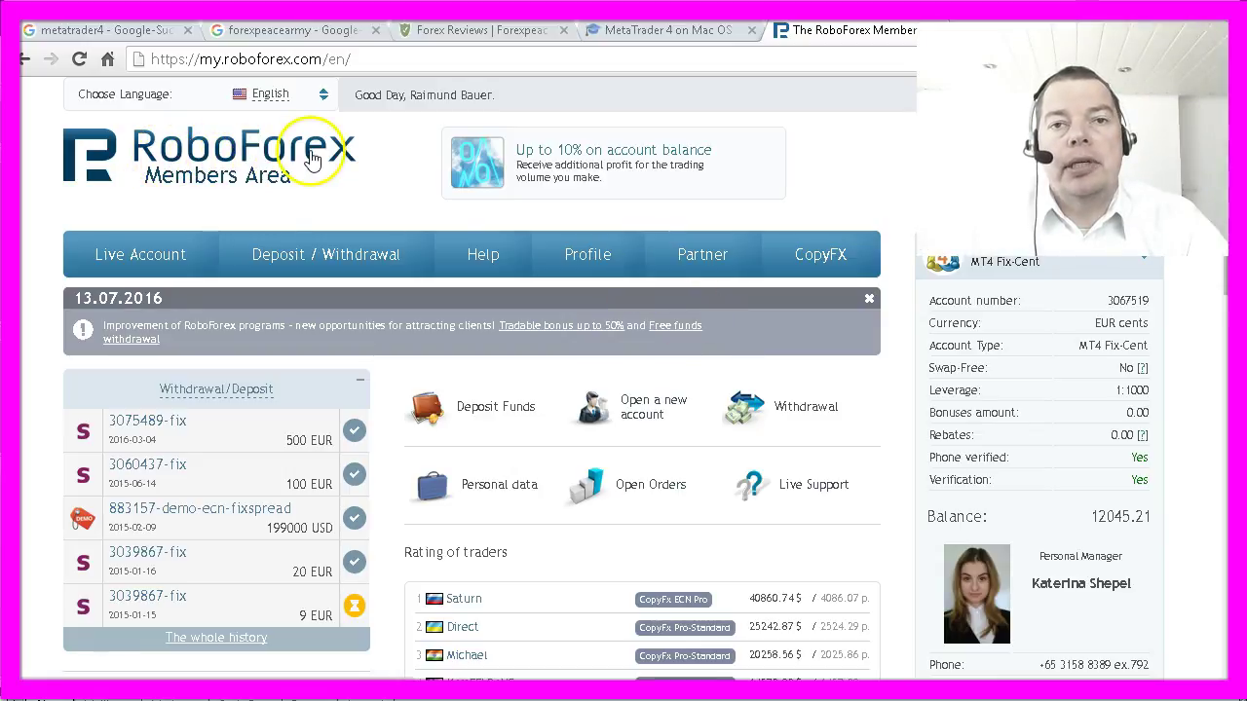
{"action": "mouse_move", "coordinate": [146, 255]}
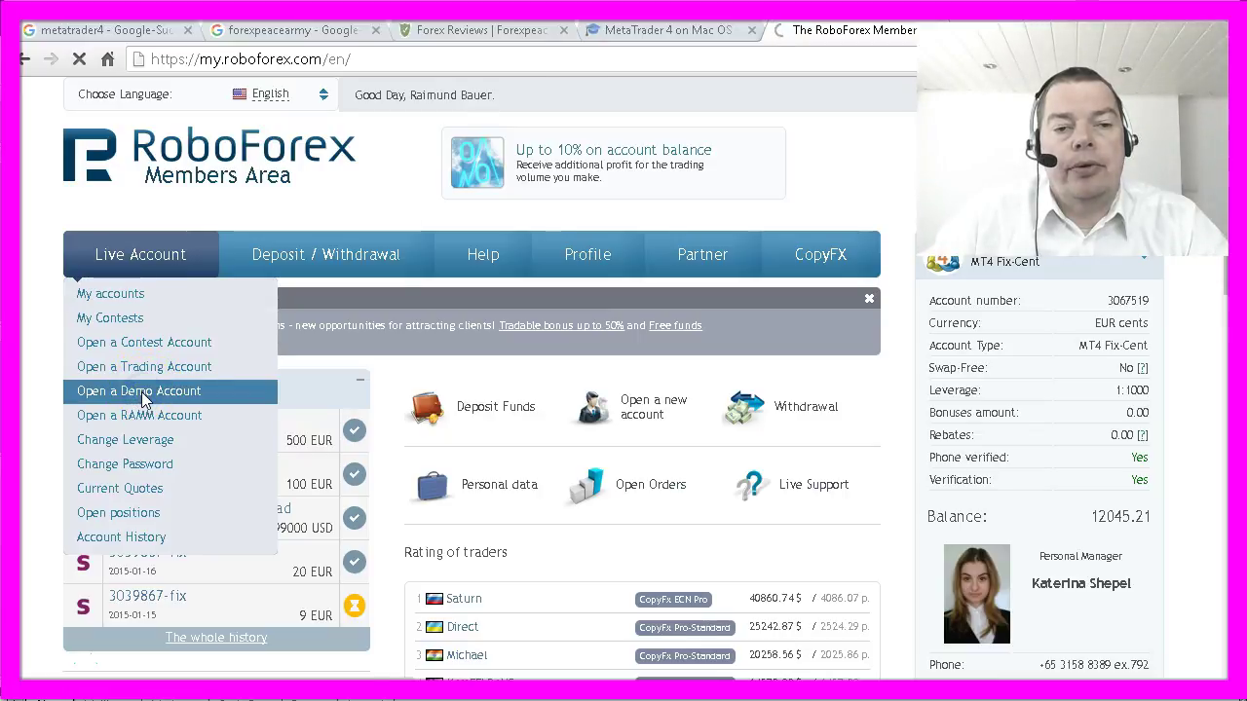
{"action": "left_click", "coordinate": [143, 398]}
{"action": "scroll", "coordinate": [139, 398], "scroll_direction": "down", "scroll_amount": 2}
{"action": "left_click", "coordinate": [410, 348]}
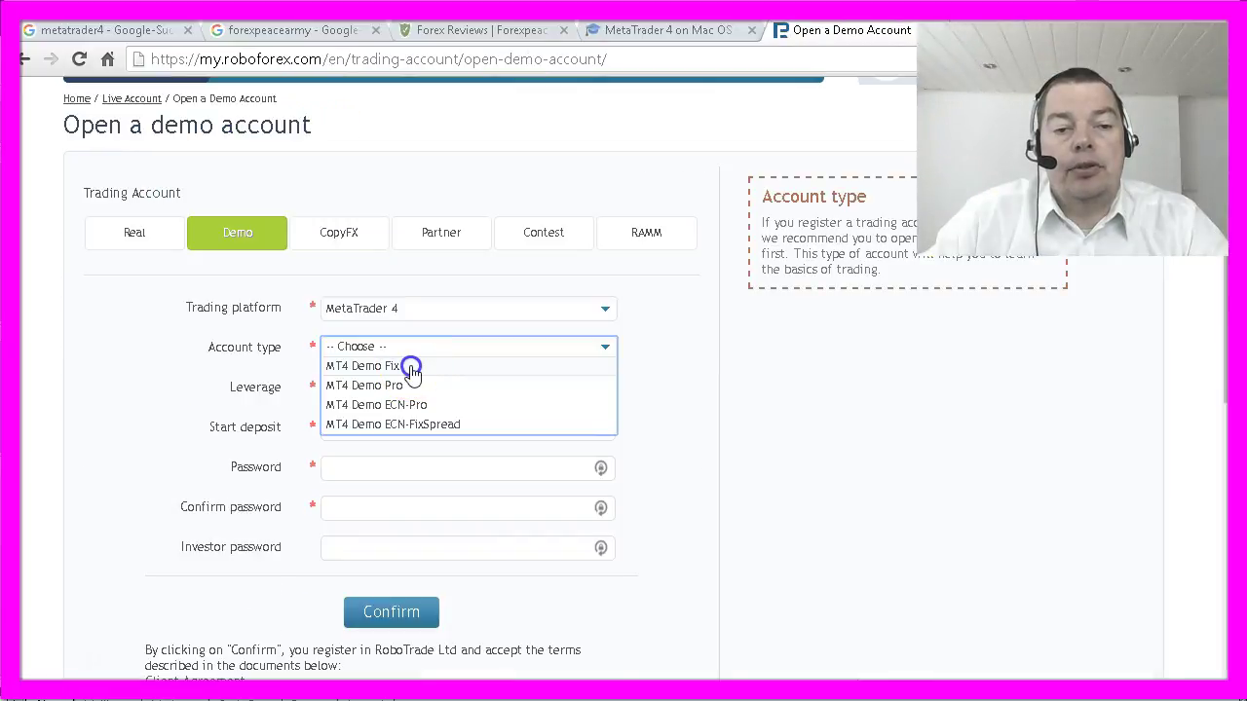
- Set the account type and 1:500 leverage, trying MT4 Demo Fix and MT4 Demo ECN-Pro
{"action": "left_click", "coordinate": [373, 366]}
{"action": "left_click", "coordinate": [378, 395]}
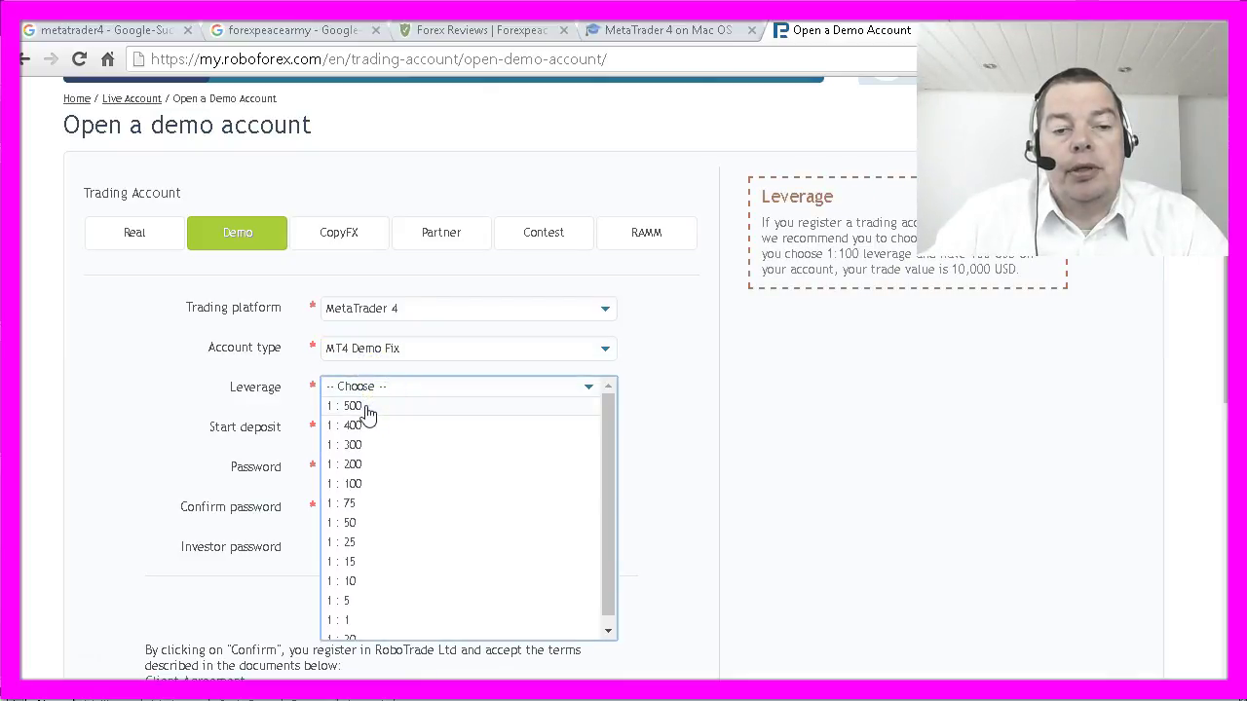
{"action": "left_click", "coordinate": [367, 408]}
{"action": "left_click", "coordinate": [376, 419]}
{"action": "left_click", "coordinate": [463, 358]}
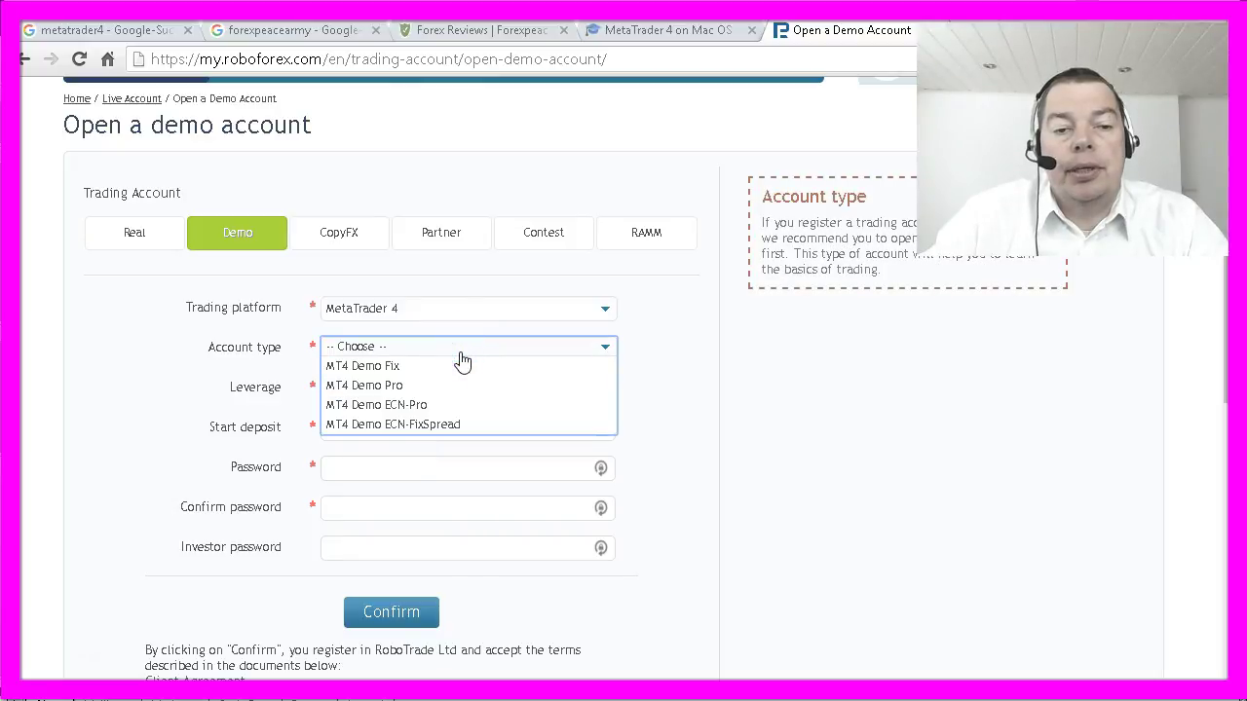
{"action": "left_click", "coordinate": [431, 403]}
{"action": "left_click", "coordinate": [389, 389]}
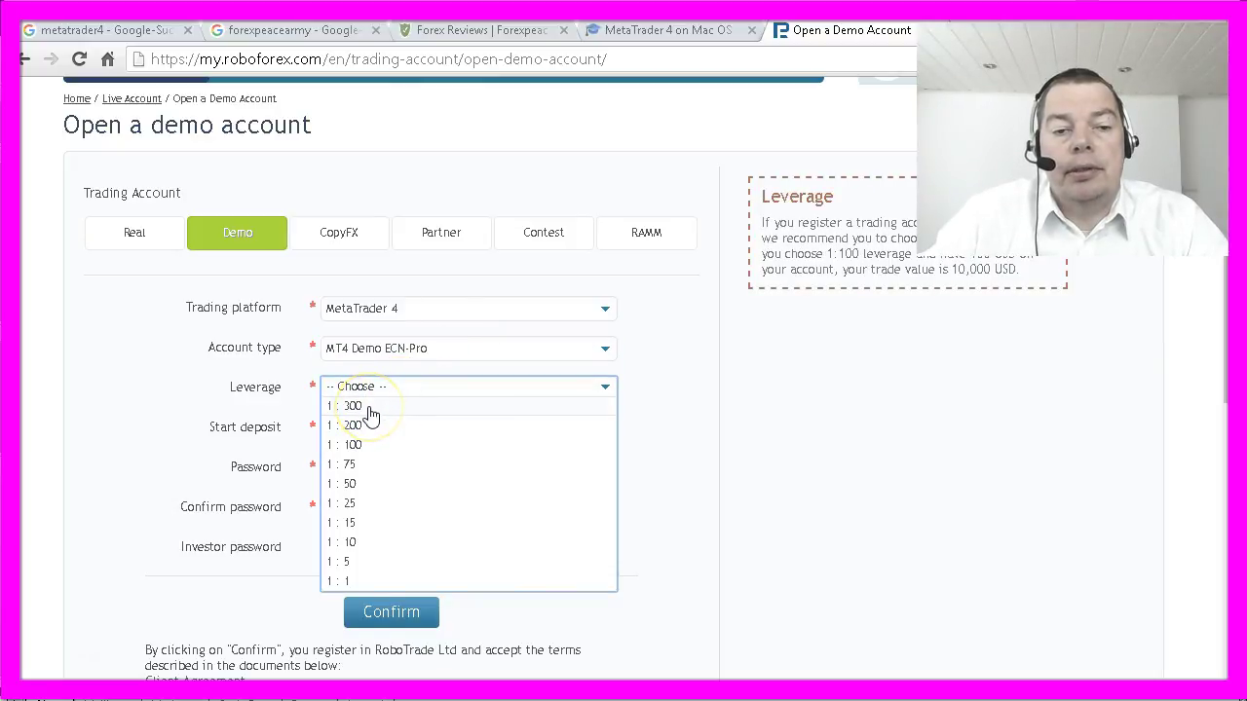
- Enter the account password and its confirmation
{"action": "left_click_drag", "start_coordinate": [336, 357], "coordinate": [437, 347]}
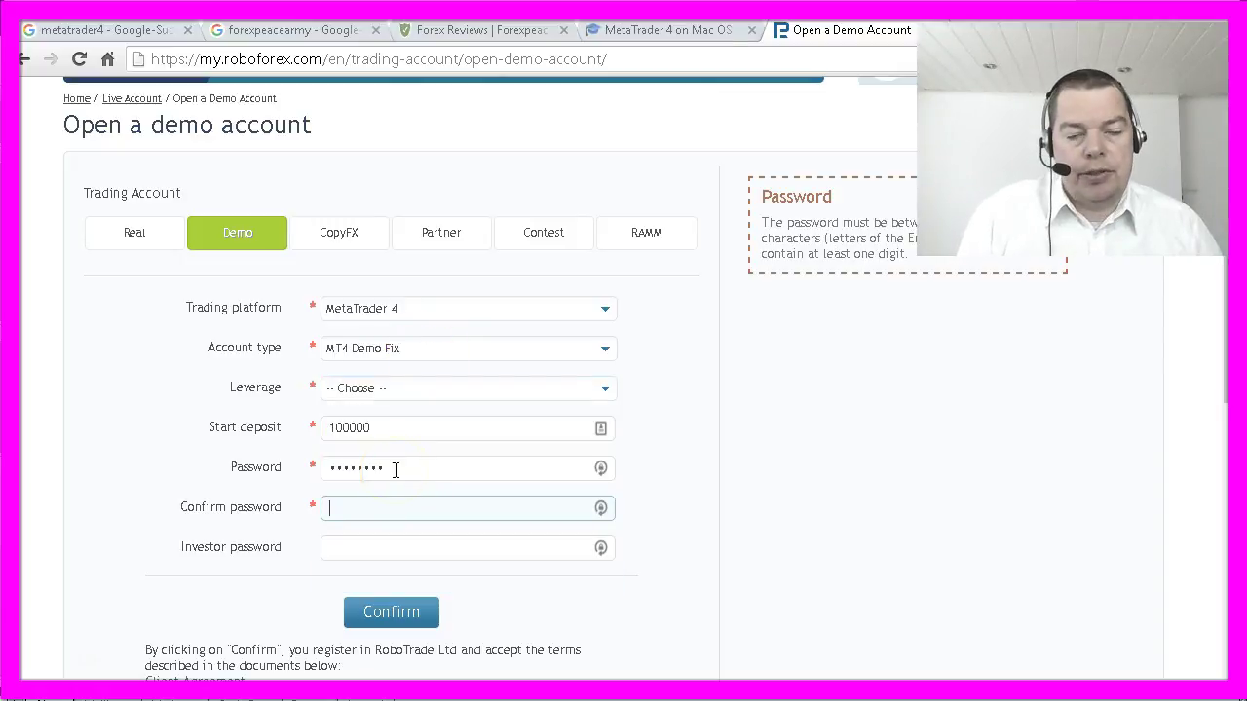
{"action": "type", "text": "*********"}
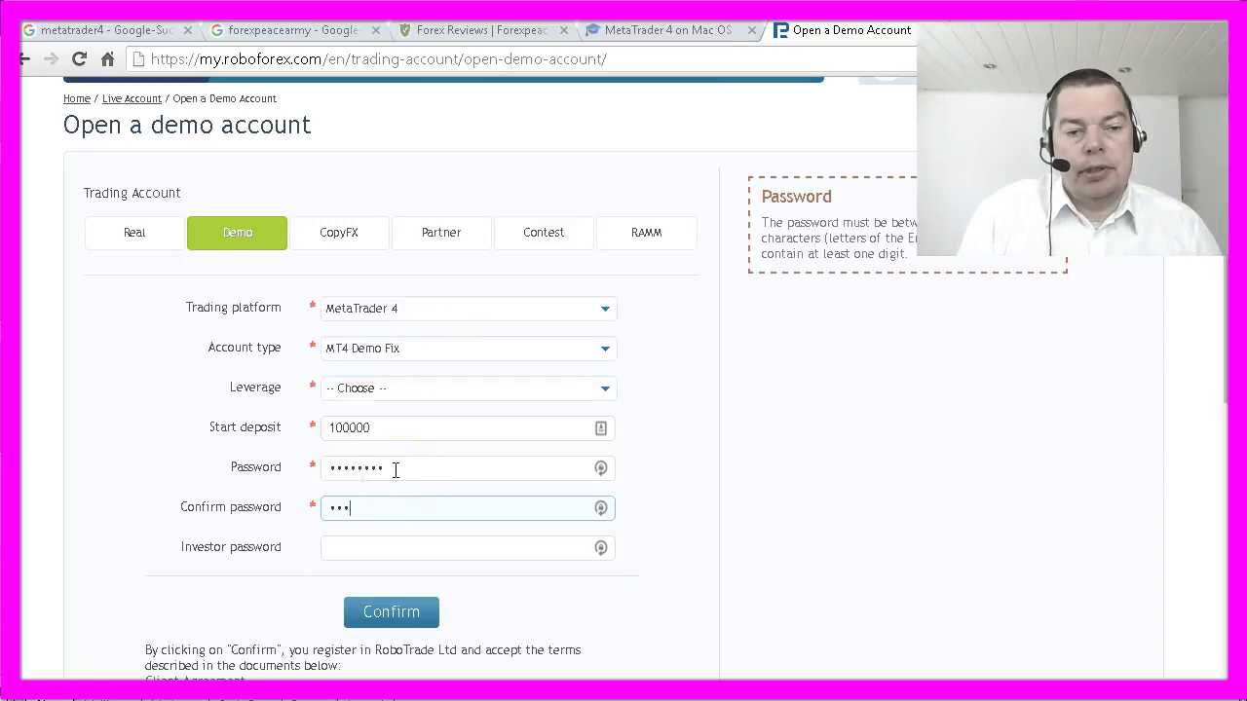
{"action": "key", "text": "Tab"}
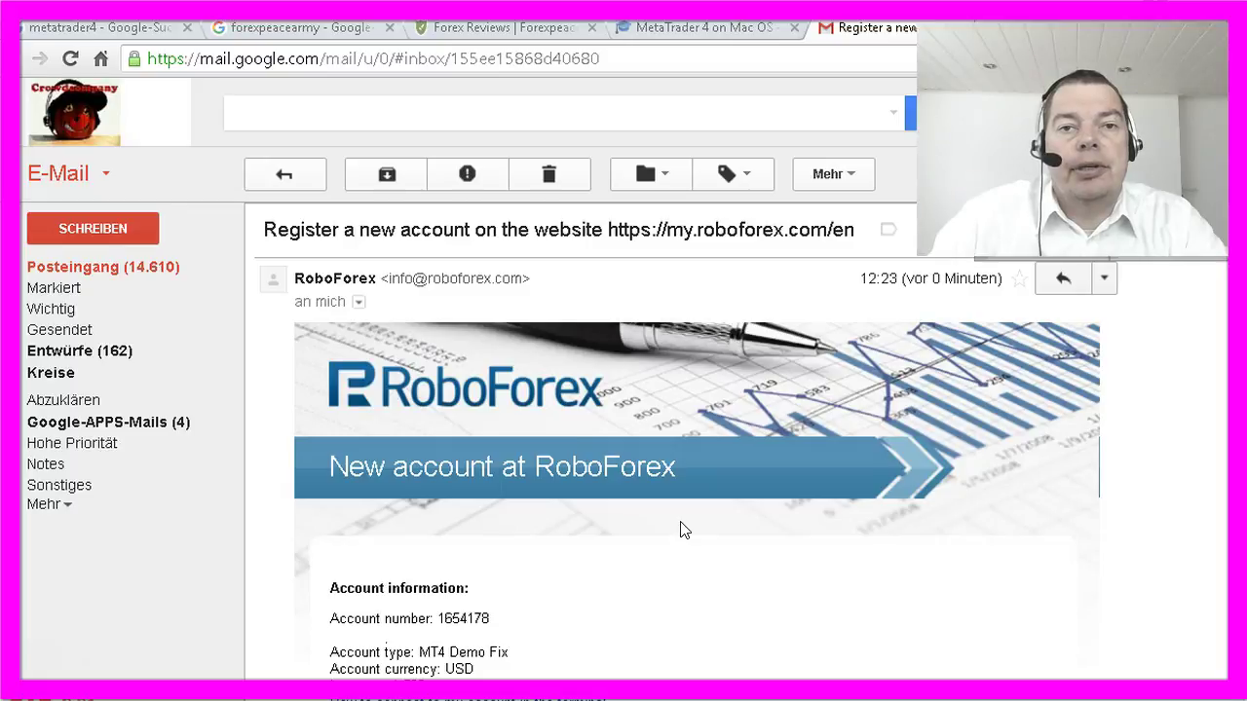
- Leave the RoboForex registration email and return to the MetaTrader 4 terminal with Alt+Tab
{"action": "key", "text": "alt+Tab"}
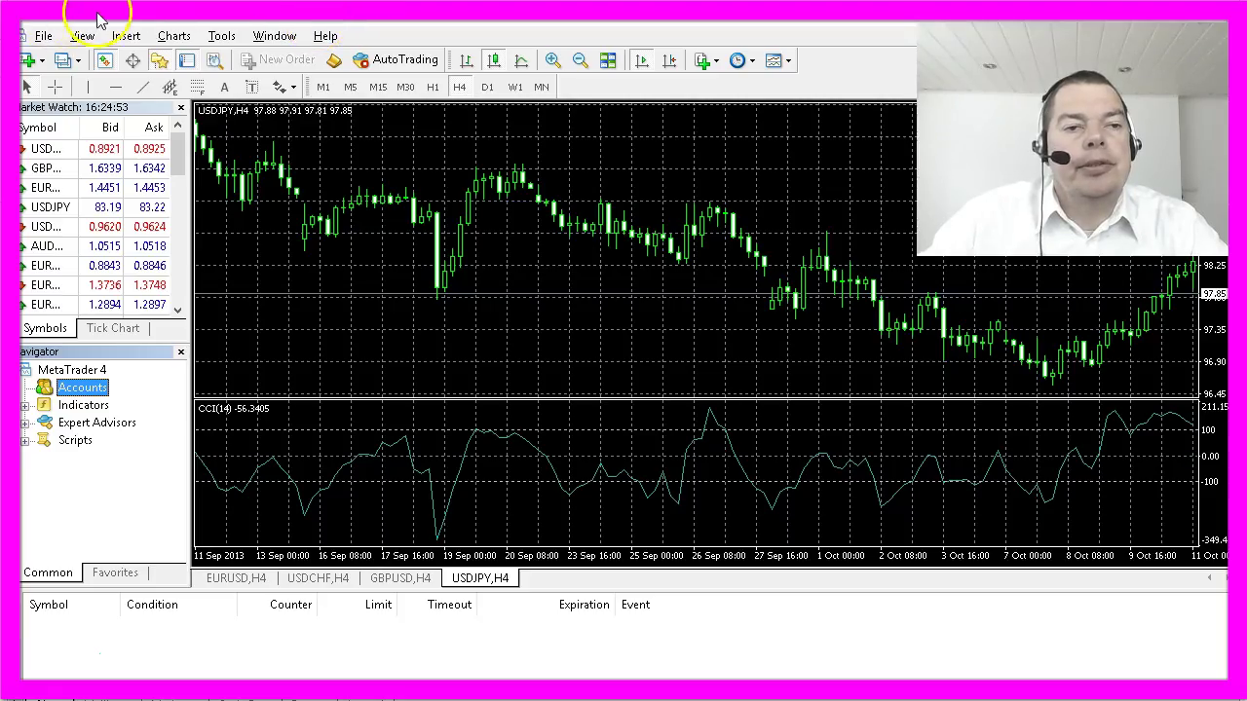
- Show the Navigator from the View menu, then choose Login to Trade Account from Accounts' context menu
{"action": "right_click", "coordinate": [74, 390]}
{"action": "left_click", "coordinate": [28, 356]}
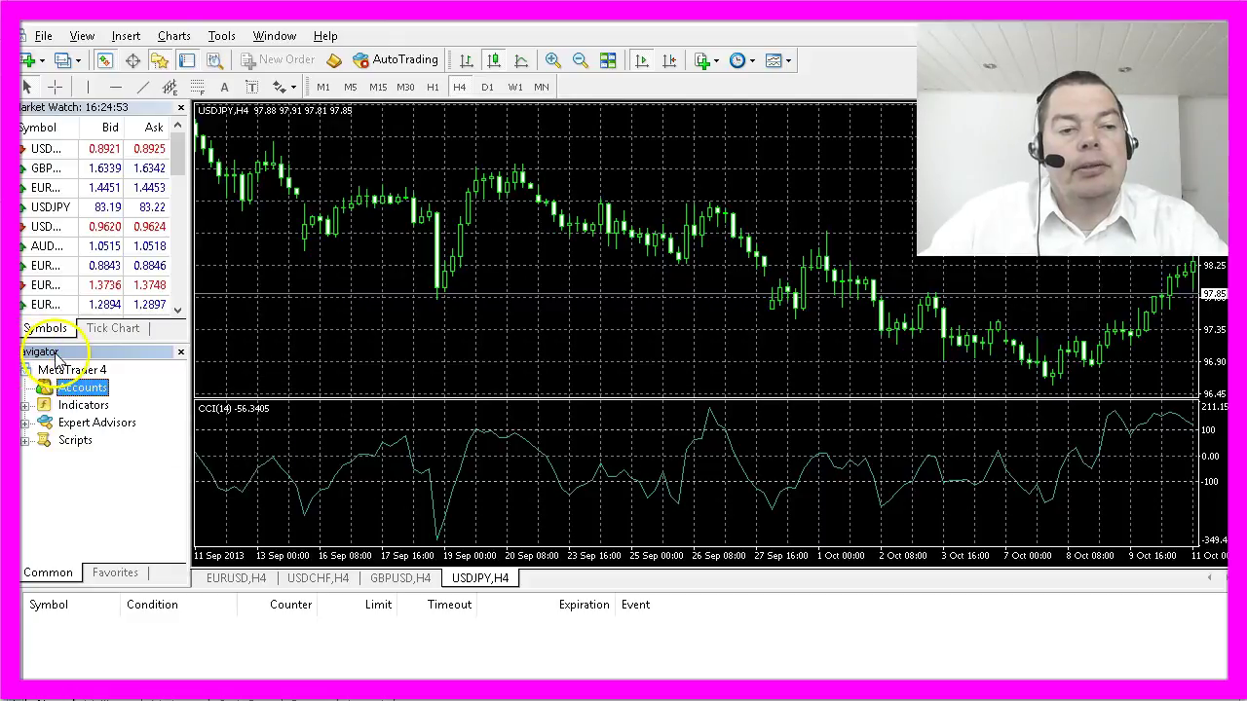
{"action": "left_click", "coordinate": [84, 39]}
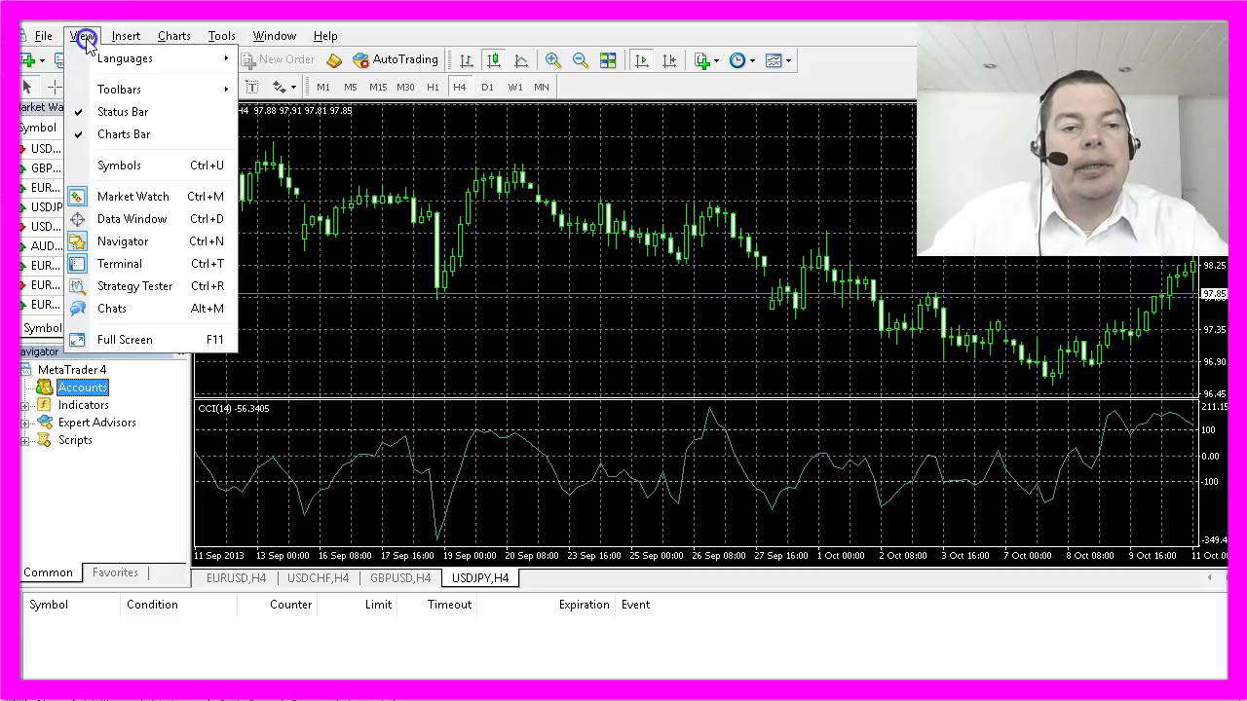
{"action": "left_click", "coordinate": [92, 241]}
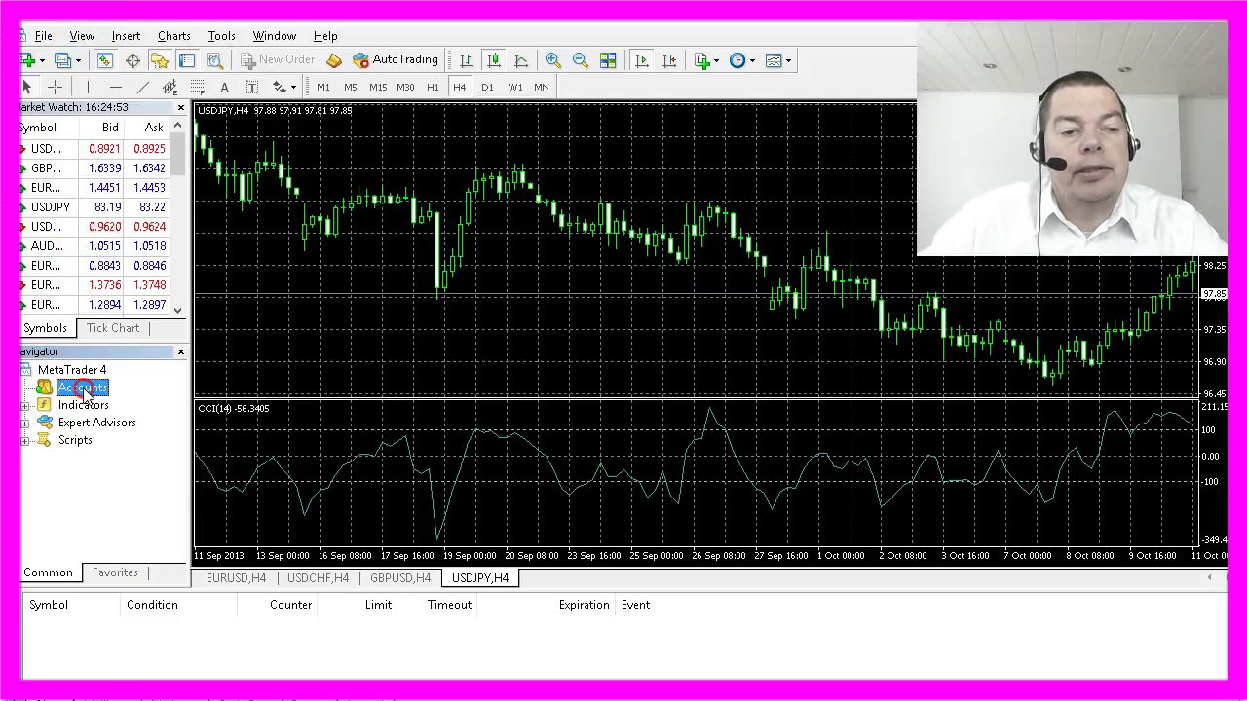
{"action": "right_click", "coordinate": [86, 392]}
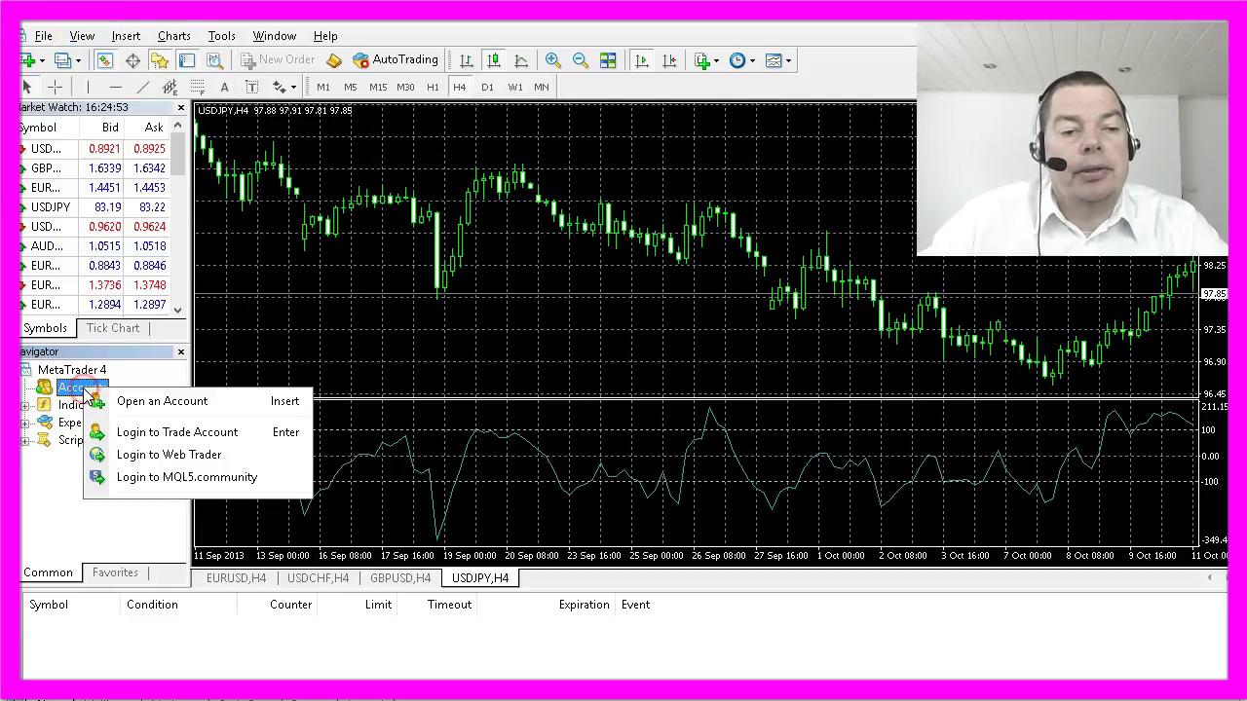
{"action": "left_click", "coordinate": [143, 433]}
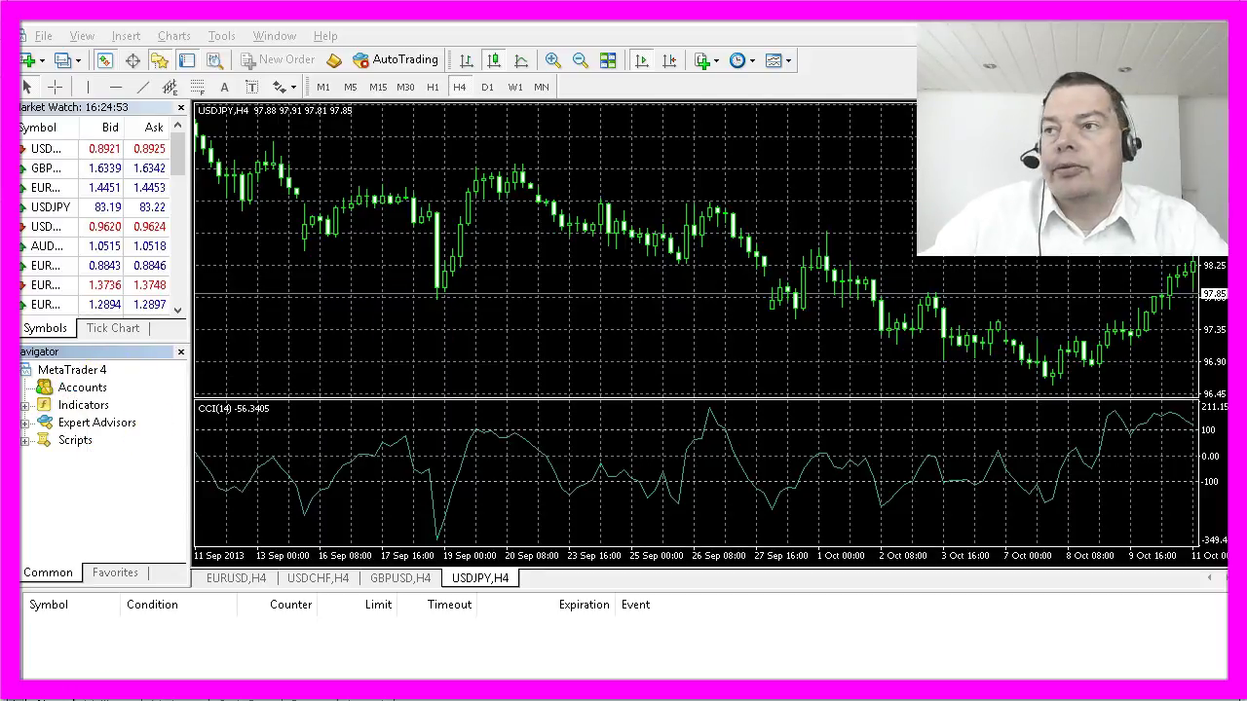
- Enter the demo account's login number and password and submit on the RoboForexDemo server
{"action": "type", "text": "1654178"}
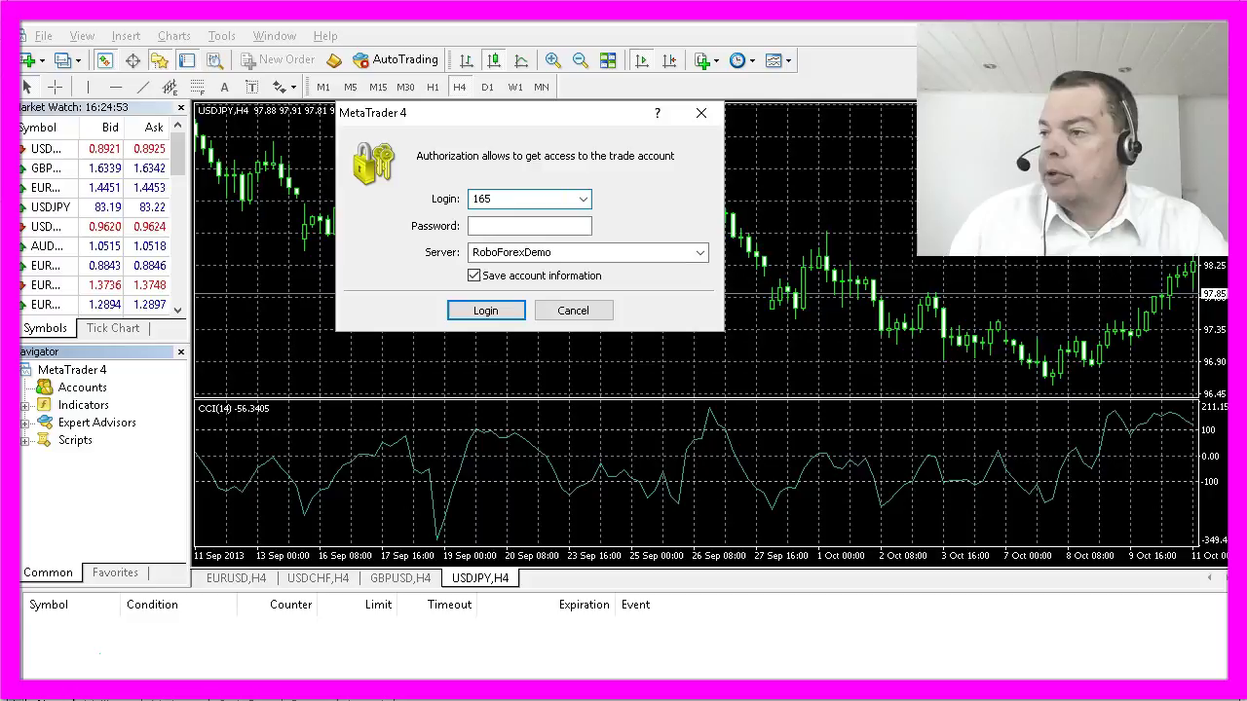
{"action": "left_click", "coordinate": [534, 226]}
{"action": "type", "text": "*********"}
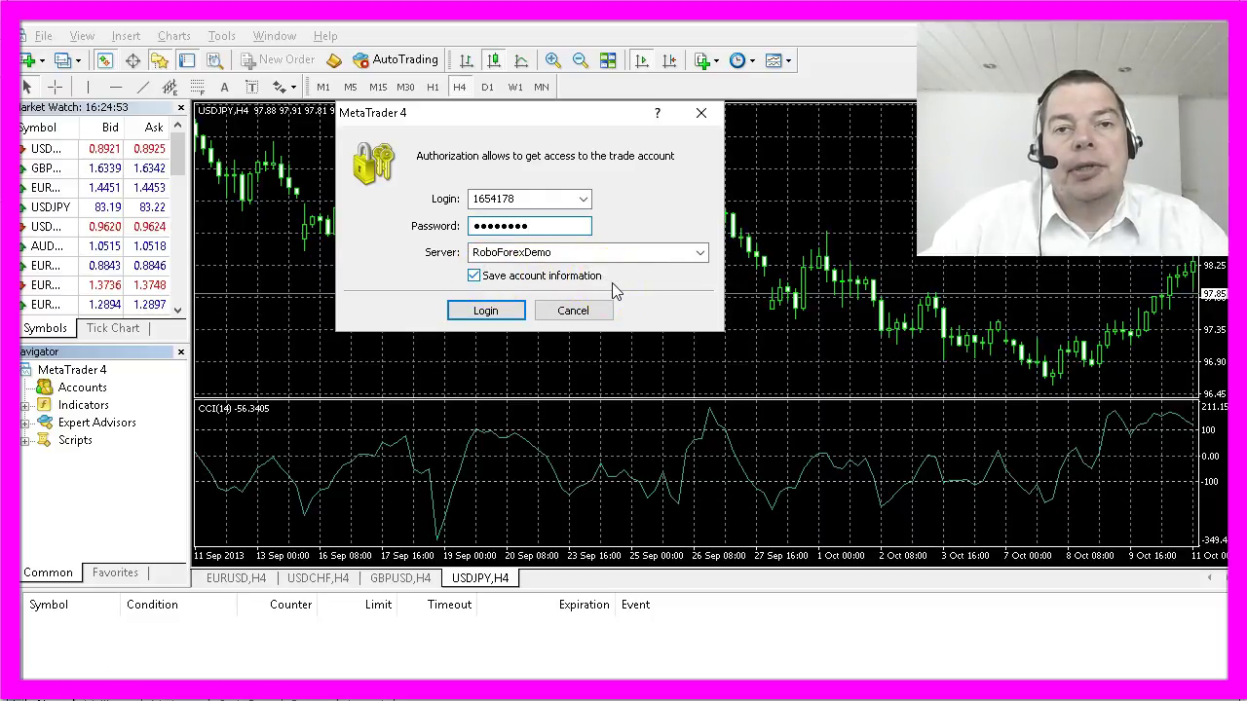
{"action": "left_click", "coordinate": [485, 310]}
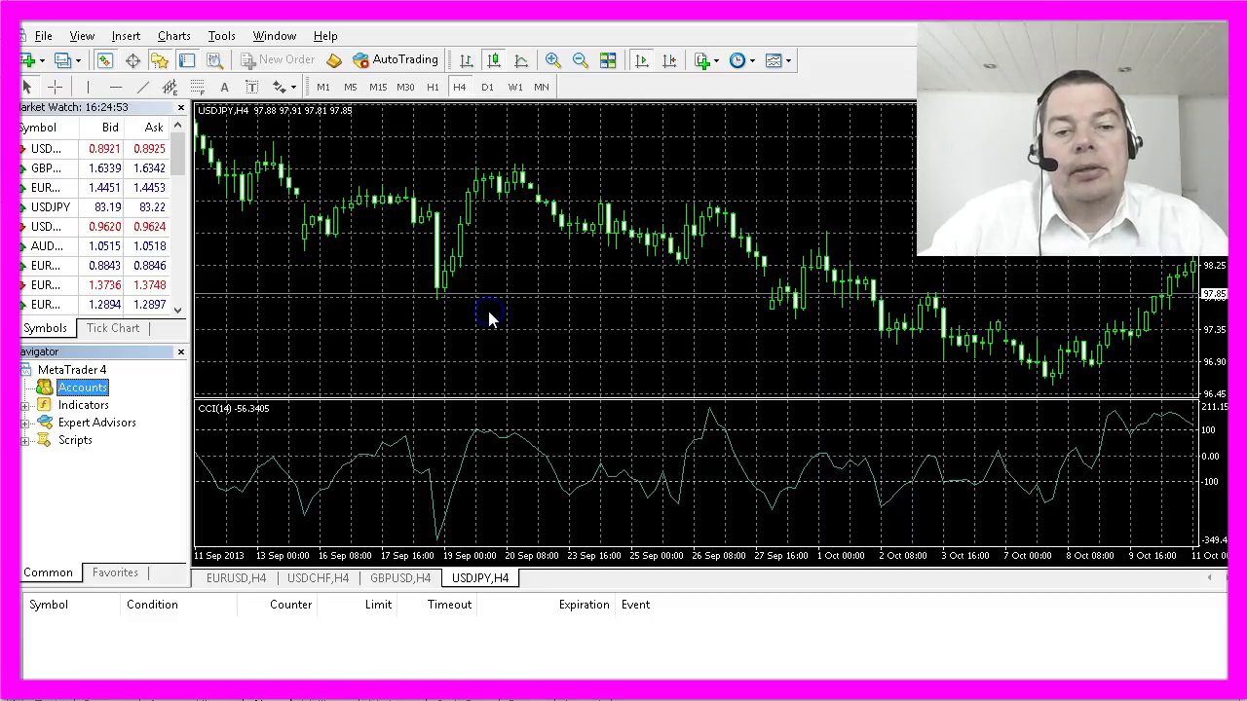
- Open the Terminal, review the Journal login entries, and rescan servers from the status-bar connection menu
{"action": "left_click", "coordinate": [1127, 679]}
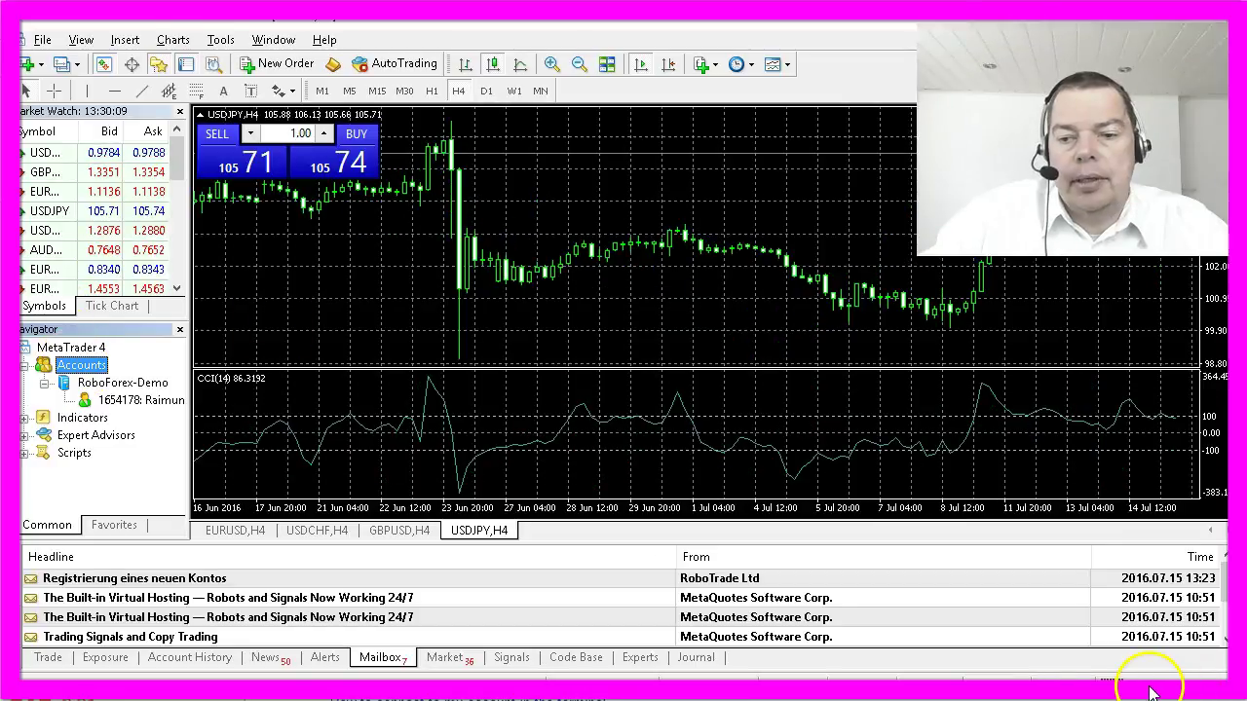
{"action": "left_click", "coordinate": [1152, 689]}
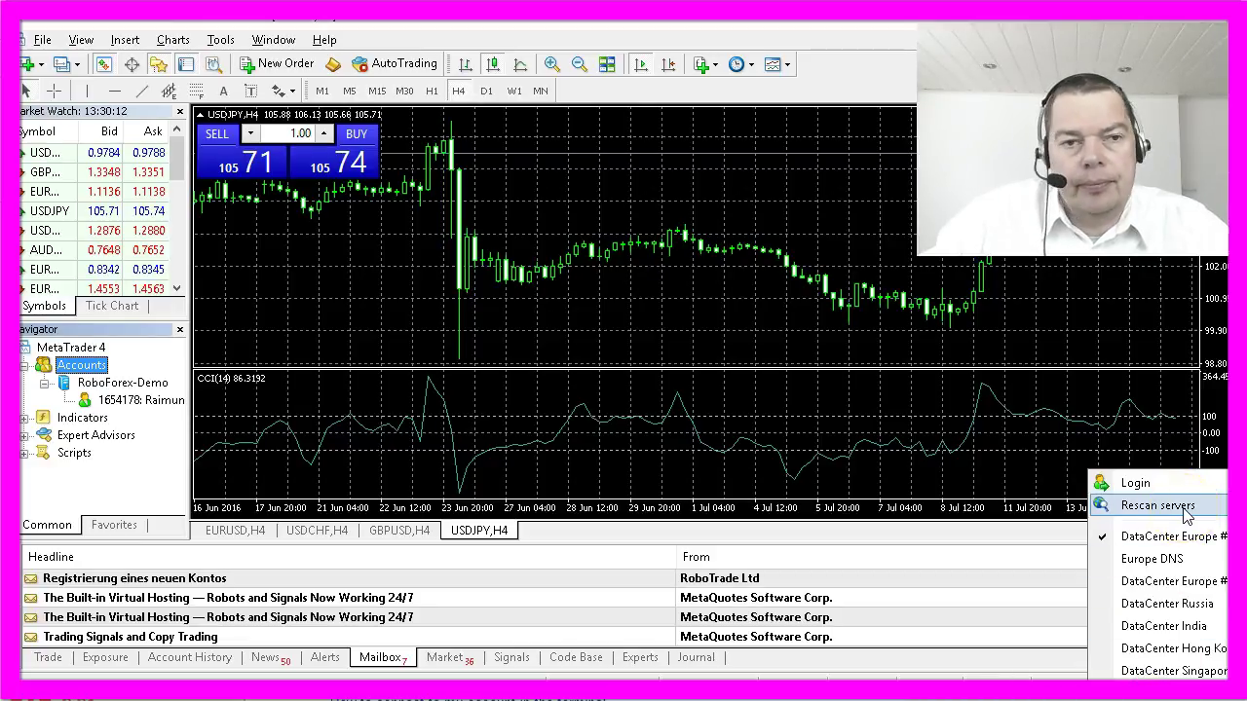
{"action": "left_click", "coordinate": [1045, 461]}
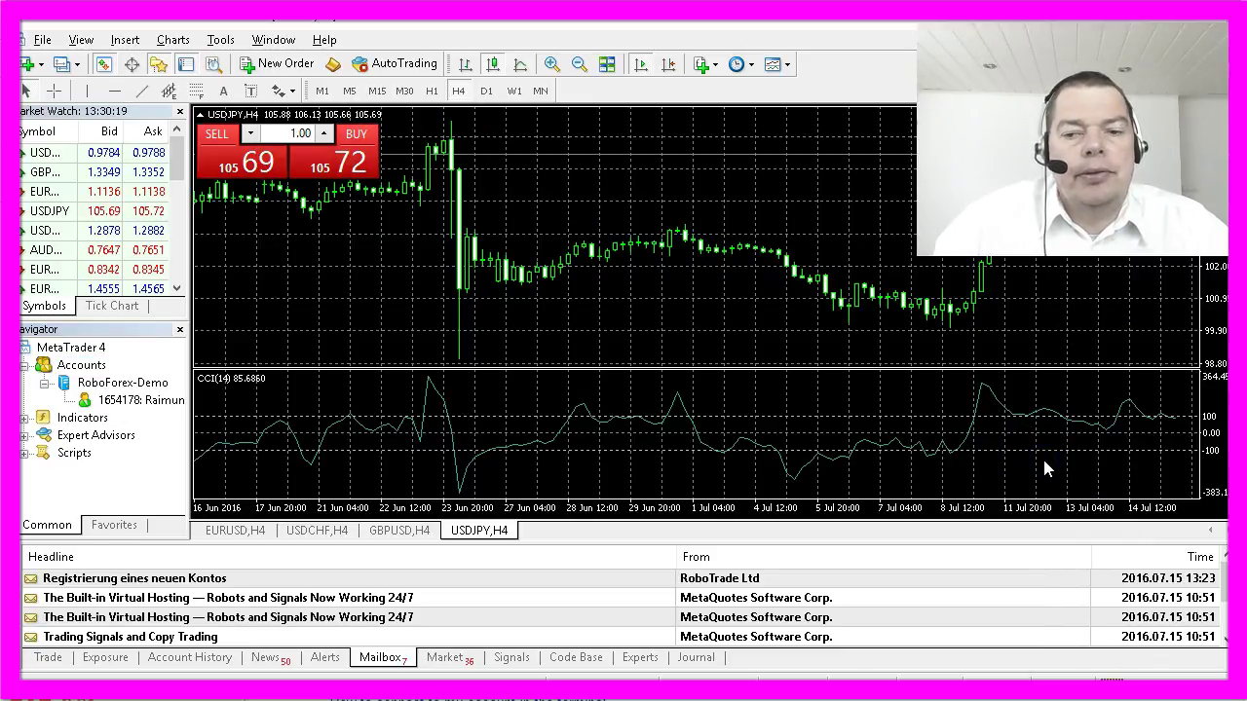
{"action": "left_click", "coordinate": [695, 658]}
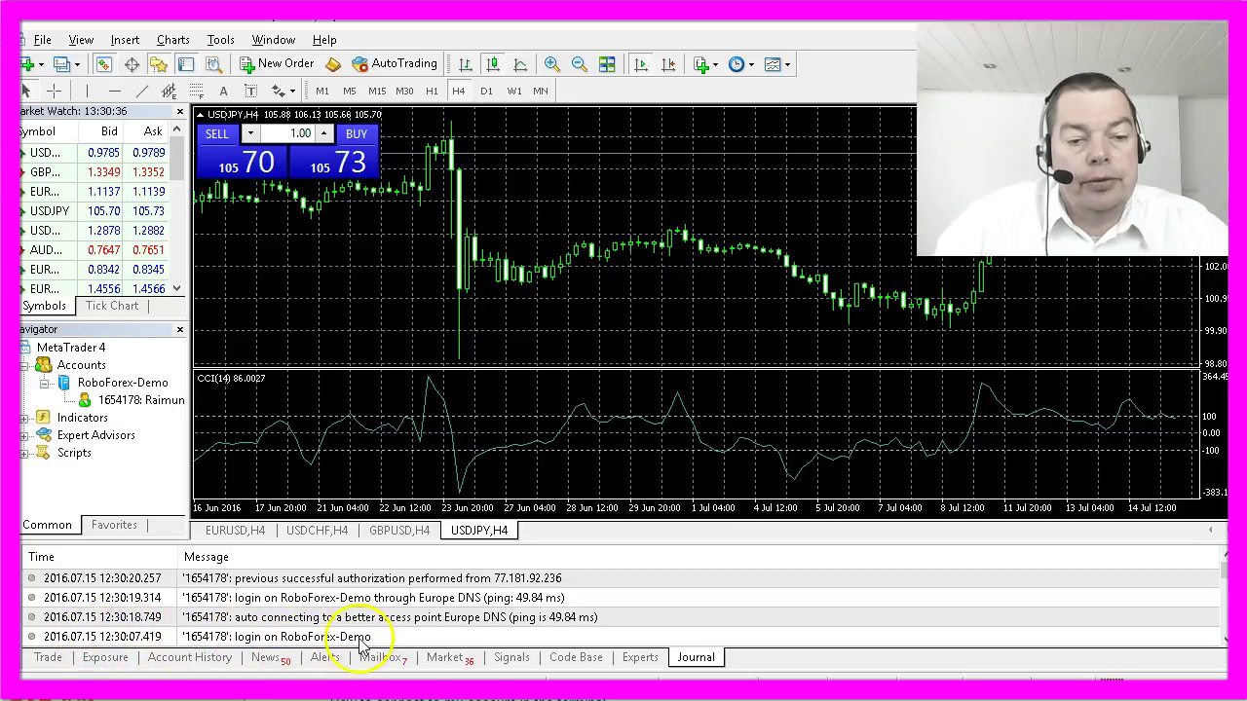
{"action": "left_click", "coordinate": [1120, 688]}
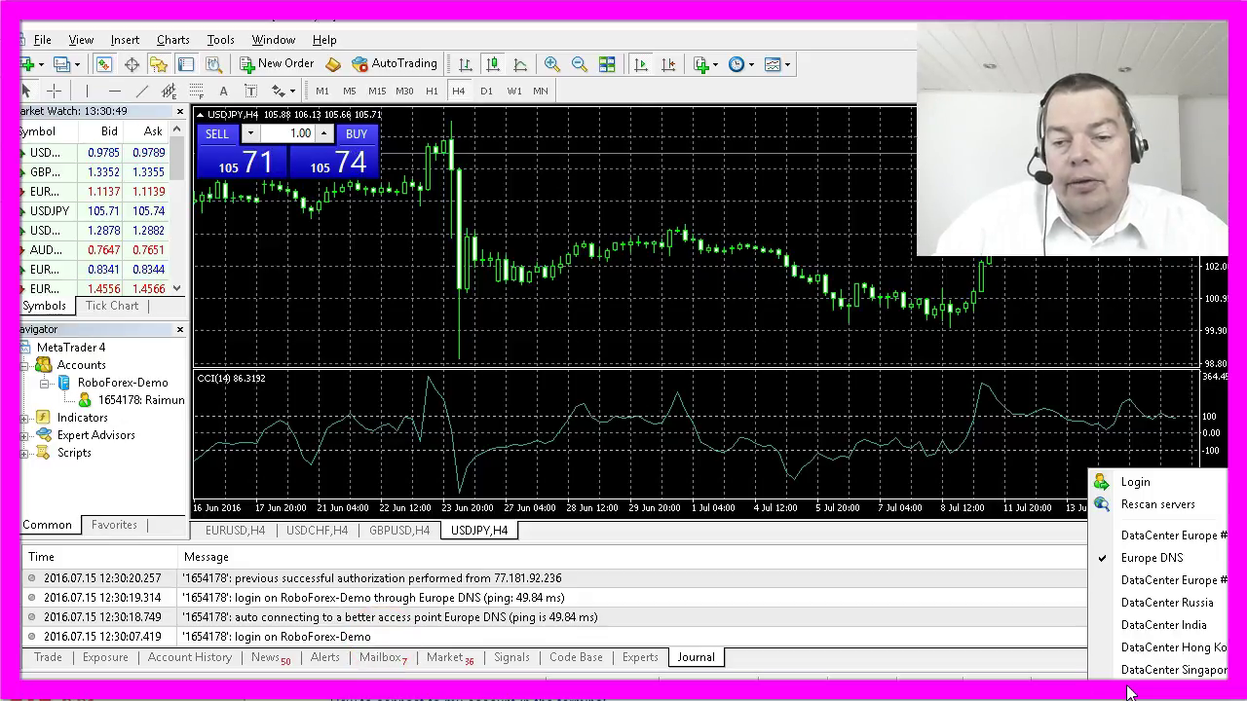
{"action": "left_click", "coordinate": [1169, 520]}
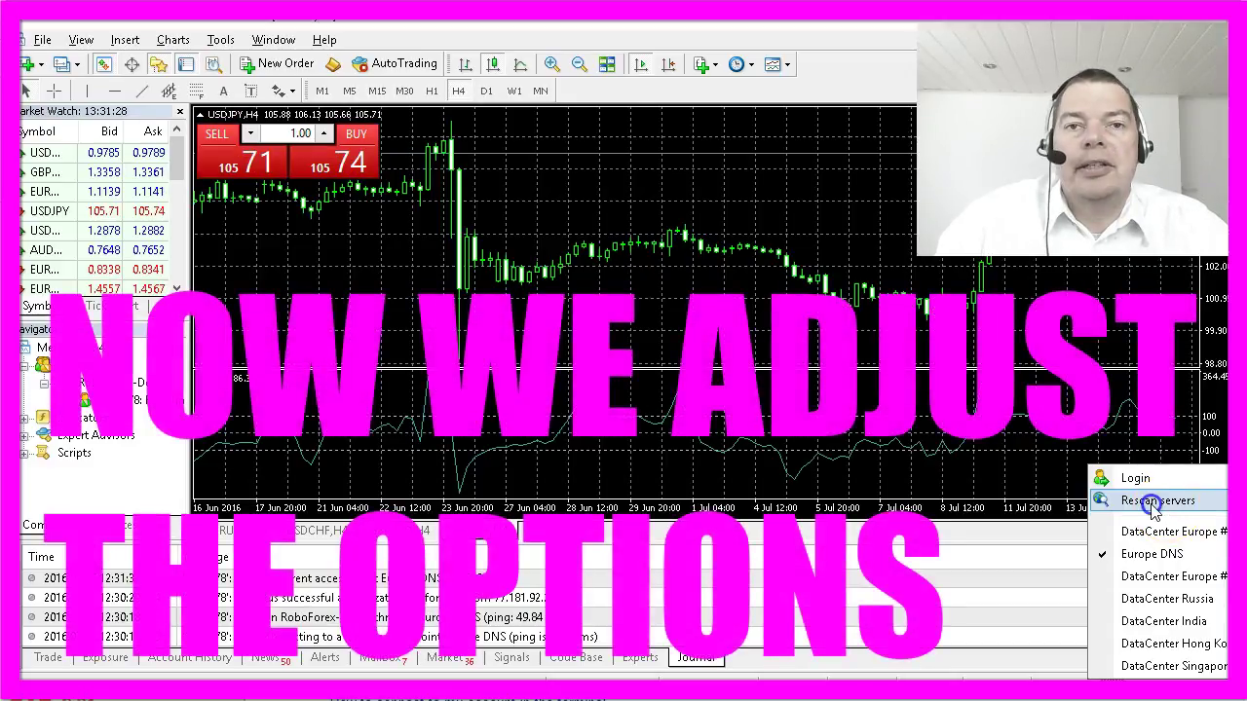
- Choose Rescan servers so the journal reports the current access point
{"action": "left_click", "coordinate": [1153, 503]}
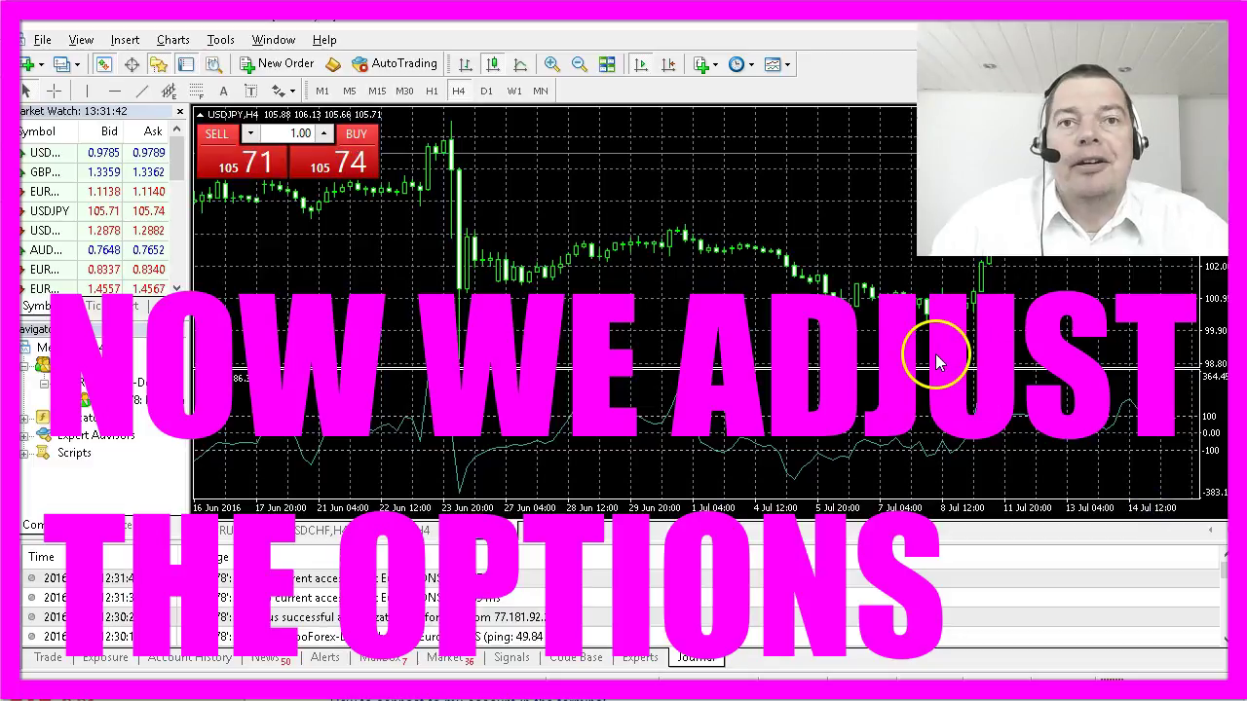